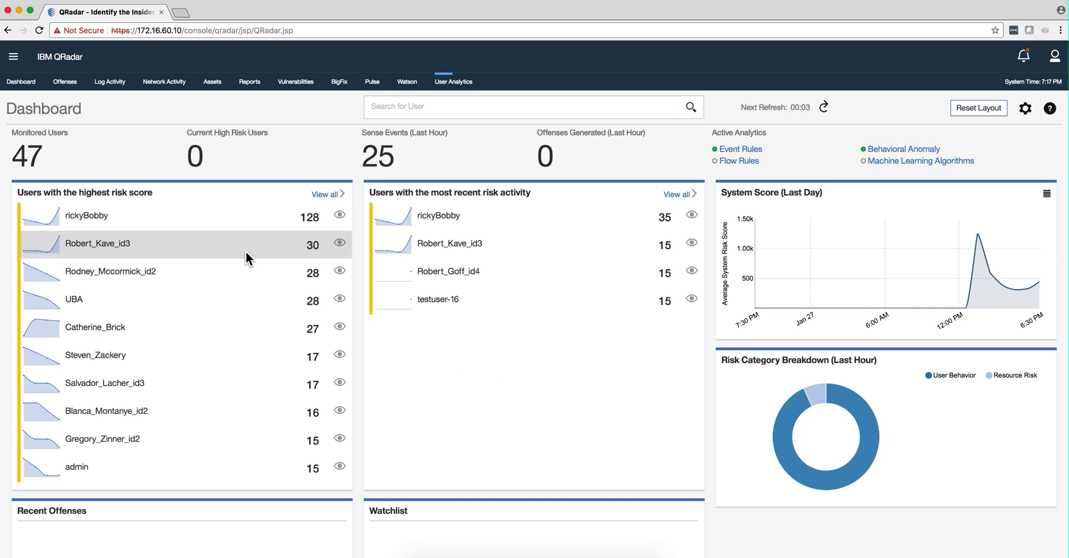
Open the details of the user with the highest risk score, both from the dashboard list and through the user search.
{"action": "left_click", "coordinate": [87, 216]}
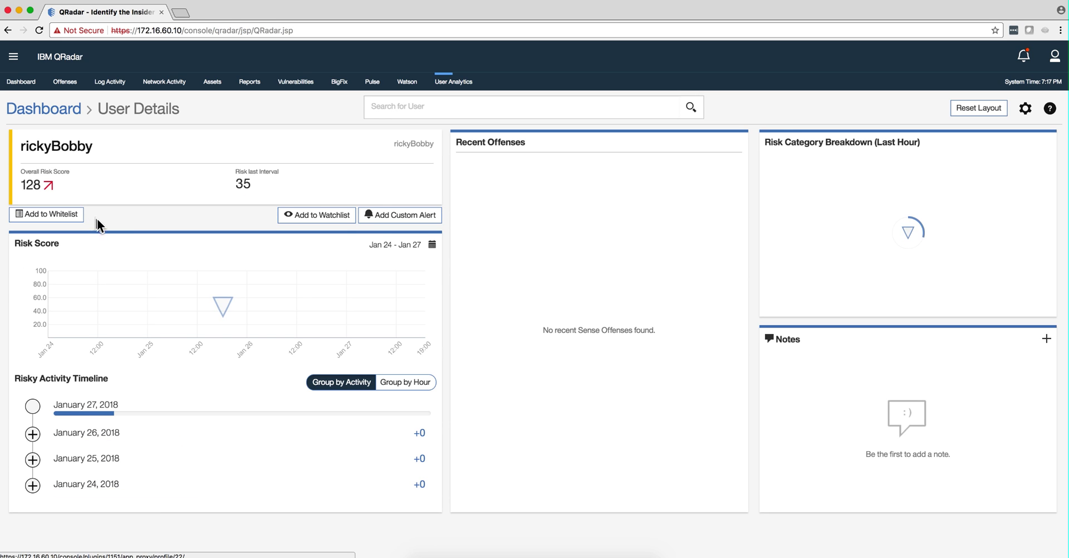
{"action": "left_click", "coordinate": [391, 107]}
{"action": "type", "text": "rick"}
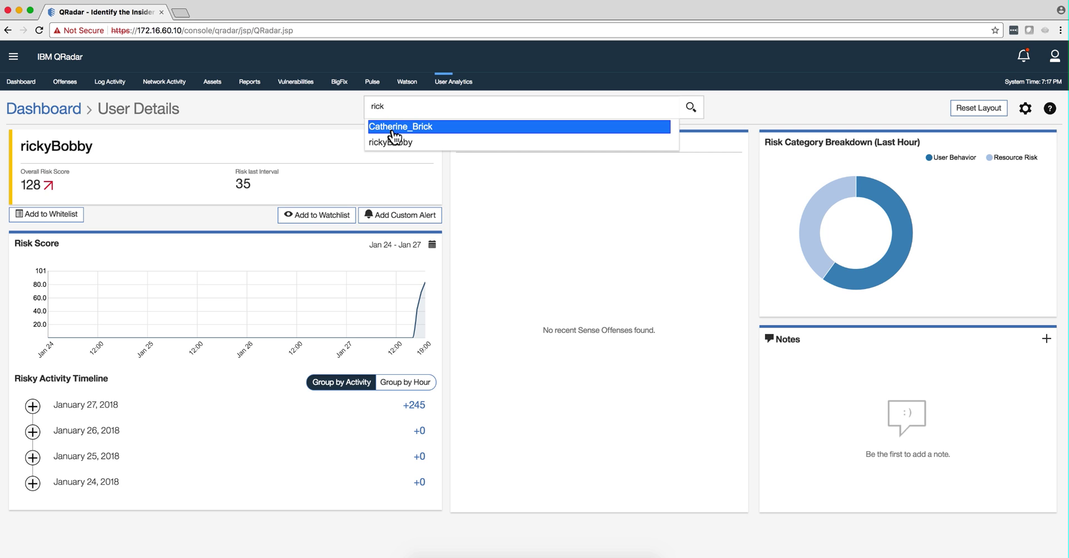
{"action": "left_click", "coordinate": [382, 144]}
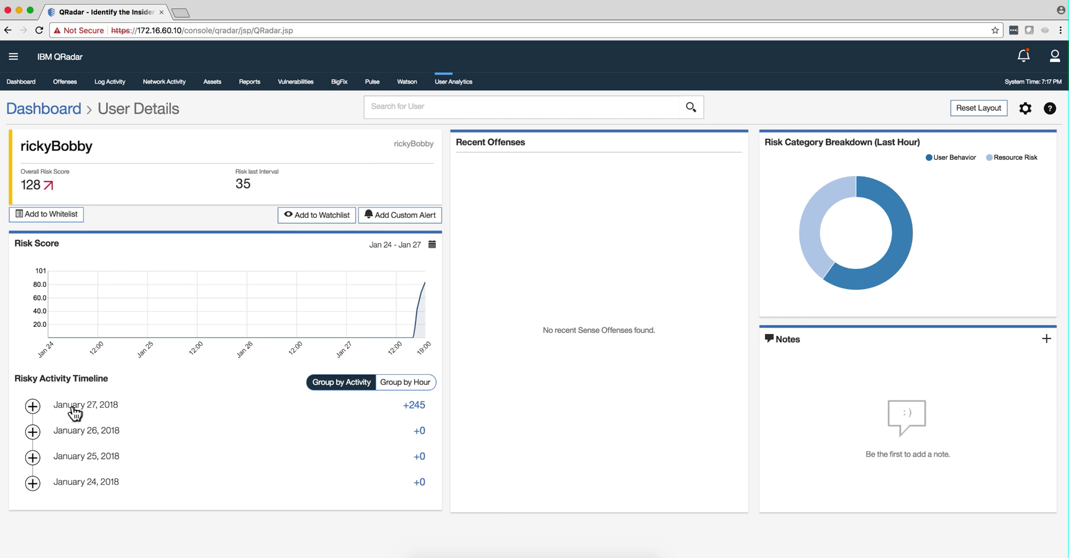
Open the January 27, 2018 User Accessing Risky URL events and check the asset details of the first event's source IP address.
{"action": "left_click", "coordinate": [33, 407]}
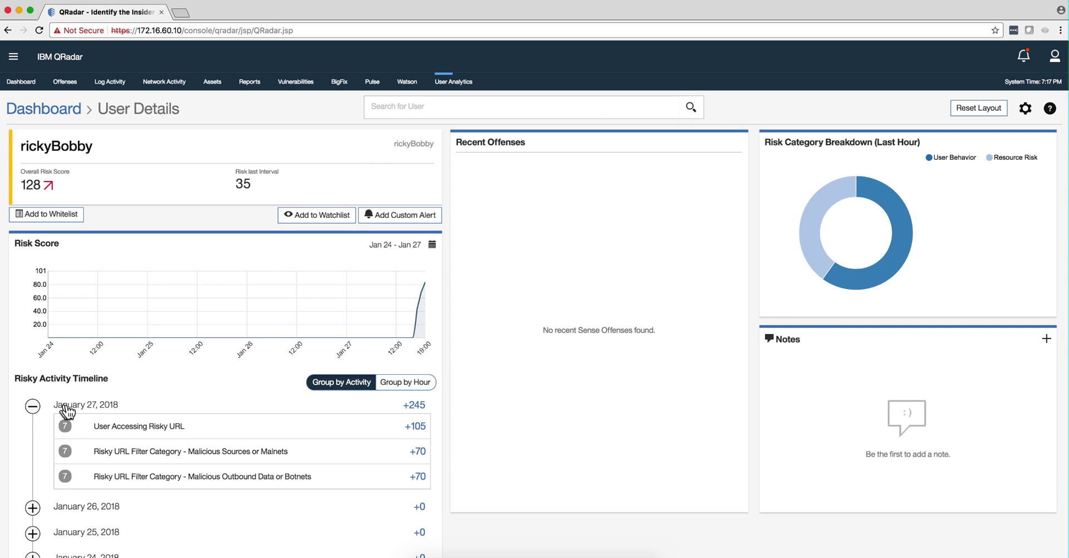
{"action": "left_click", "coordinate": [136, 426]}
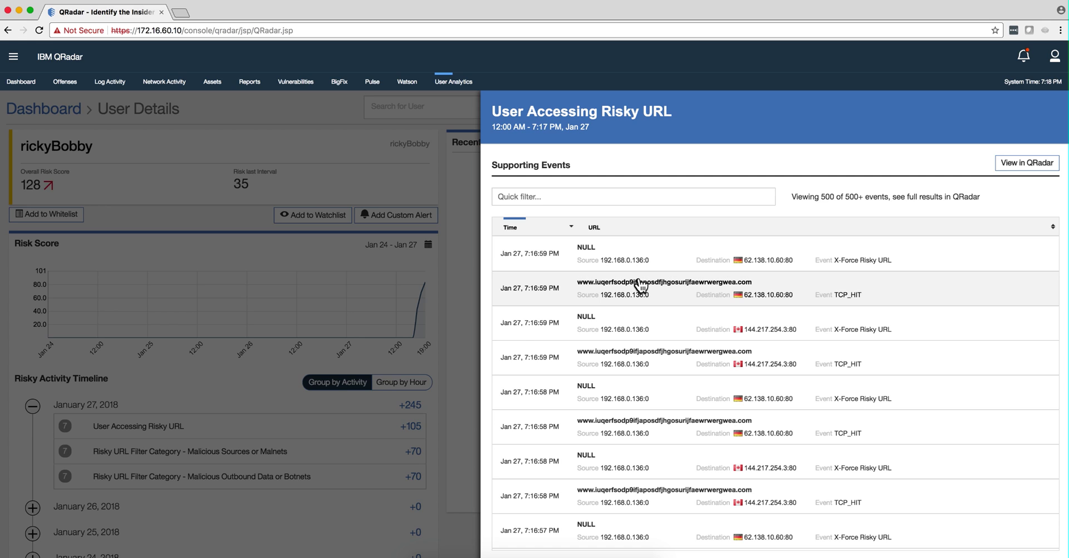
{"action": "left_click", "coordinate": [586, 256]}
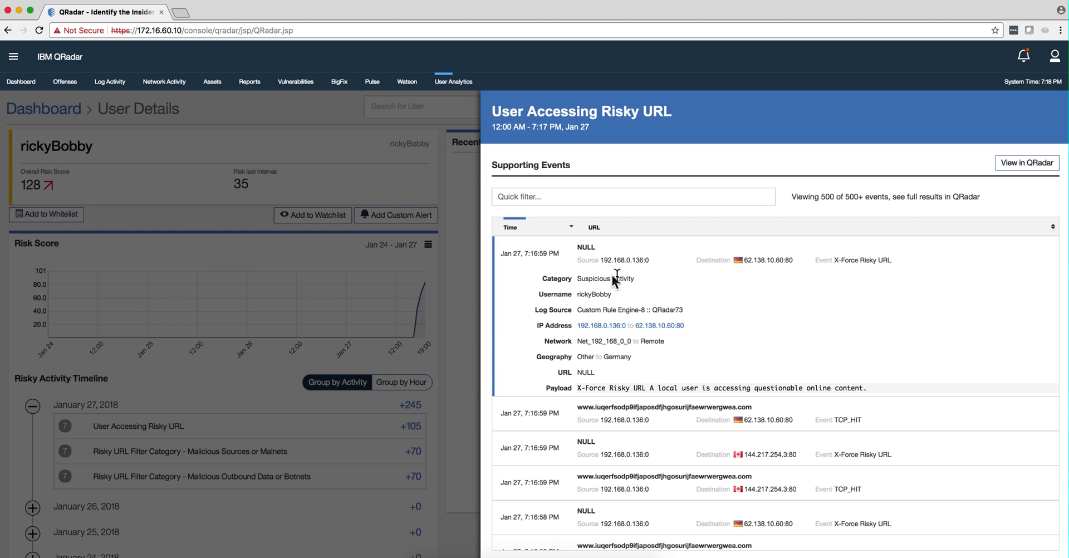
{"action": "left_click", "coordinate": [605, 328]}
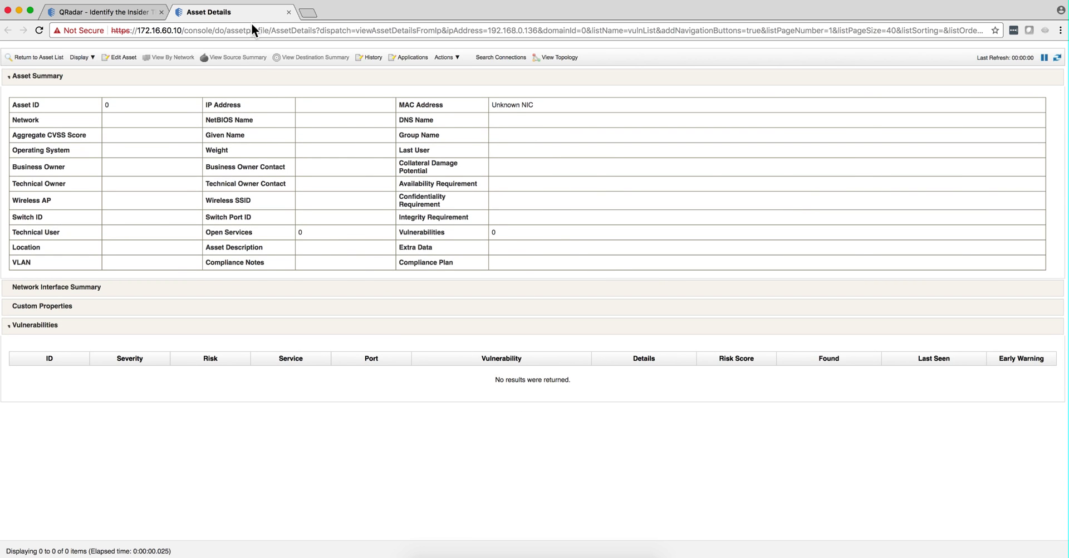
{"action": "left_click", "coordinate": [287, 12]}
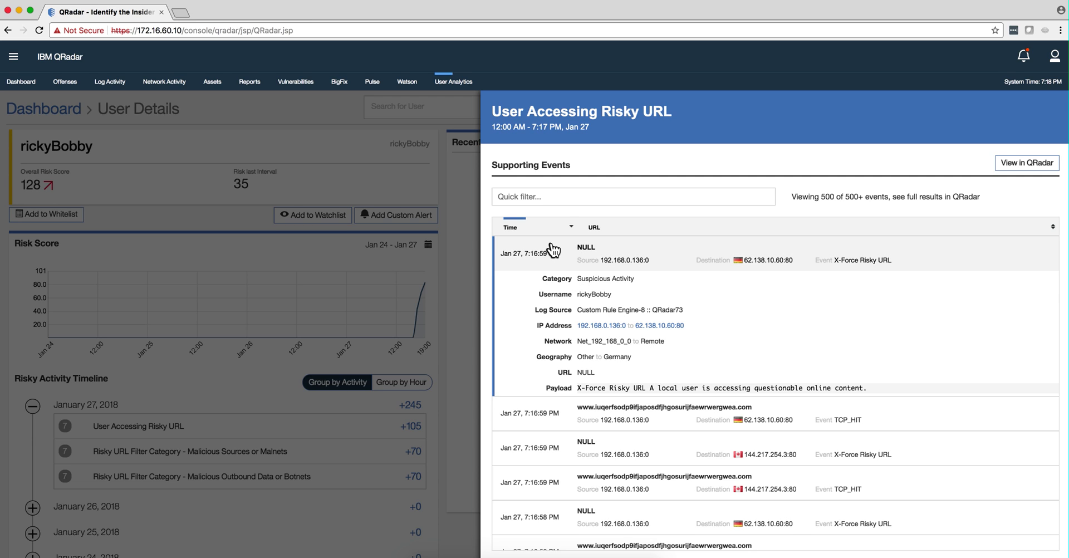
Filter the supporting events by the destination address prefix 144.217.
{"action": "left_click", "coordinate": [557, 196]}
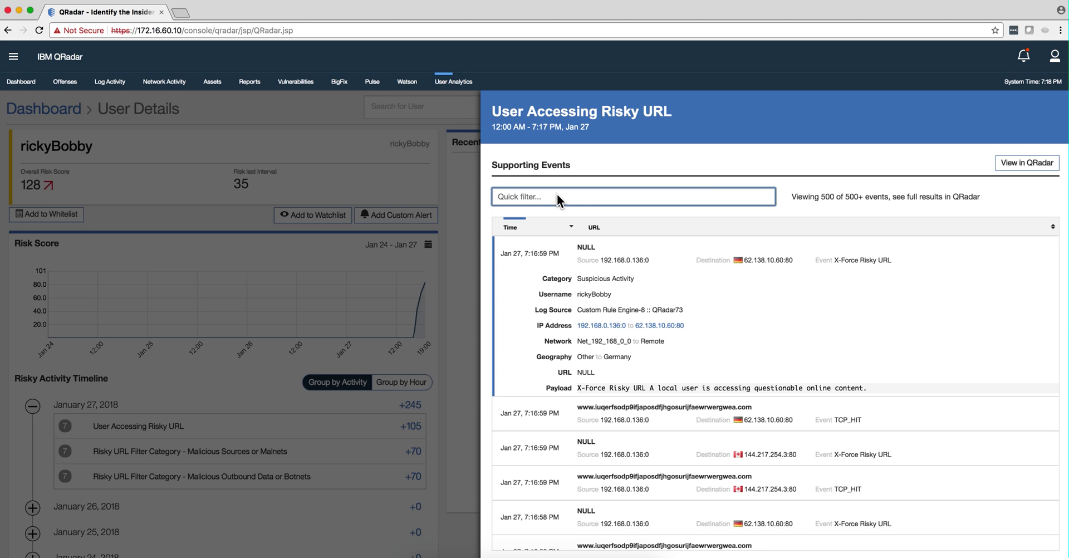
{"action": "type", "text": "144"}
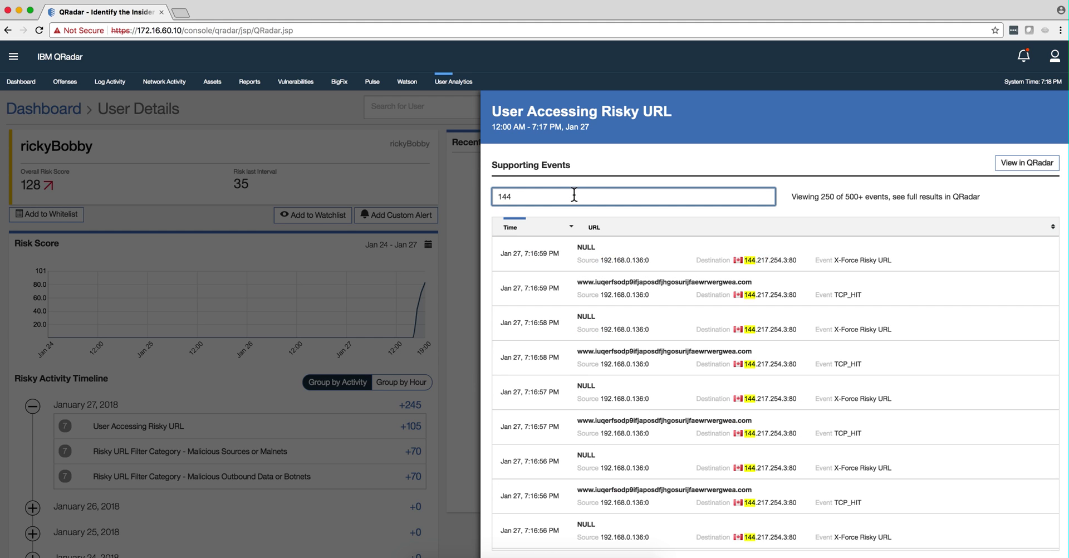
{"action": "type", "text": ".217"}
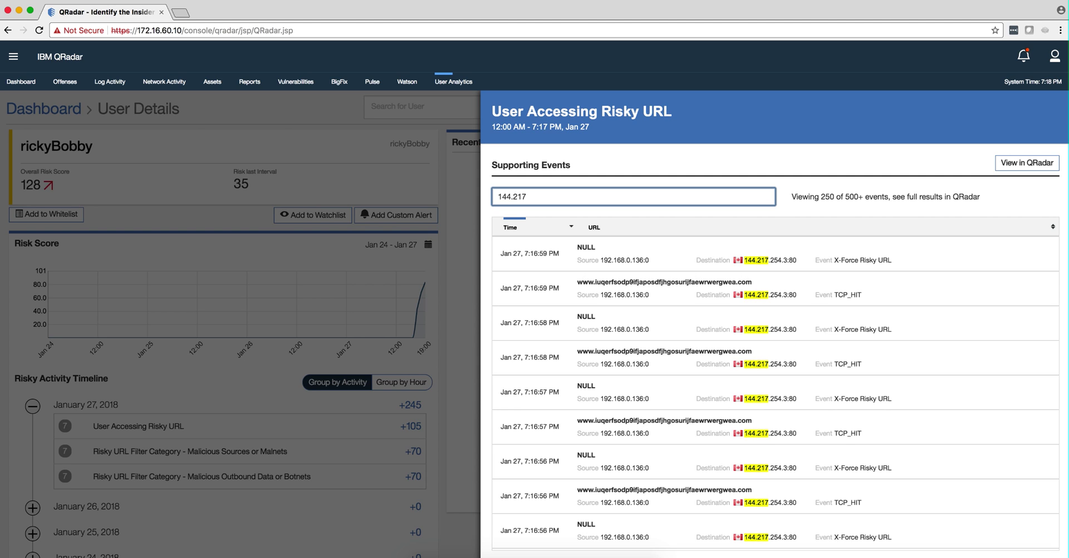
Filter the supporting events by TCP instead, review the matching events, and return to the user details.
{"action": "key", "text": "BackSpace"}
{"action": "key", "text": "BackSpace"}
{"action": "key", "text": "BackSpace"}
{"action": "key", "text": "BackSpace"}
{"action": "key", "text": "BackSpace"}
{"action": "type", "text": "TC"}
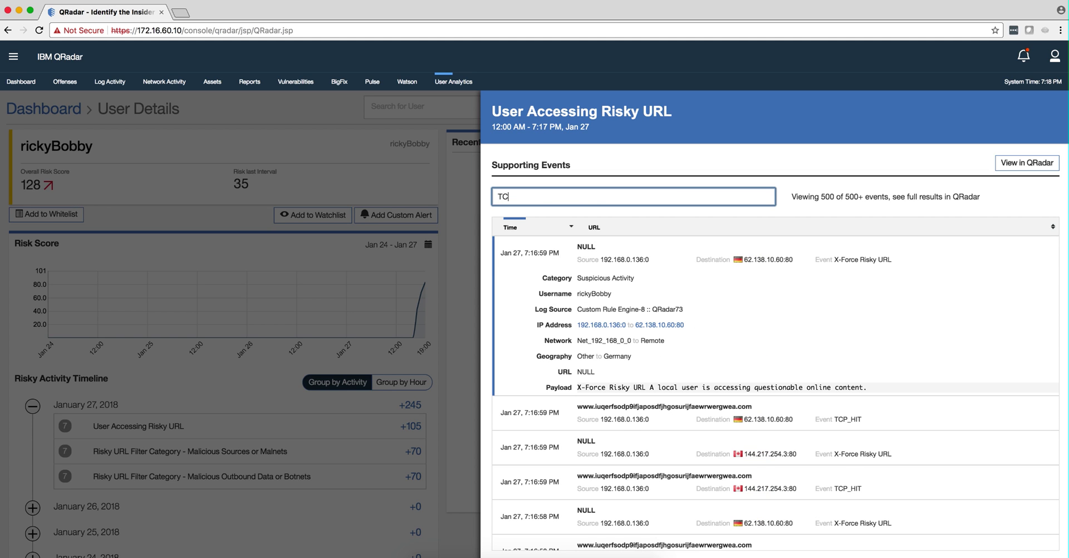
{"action": "type", "text": "P_"}
{"action": "key", "text": "BackSpace"}
{"action": "key", "text": "BackSpace"}
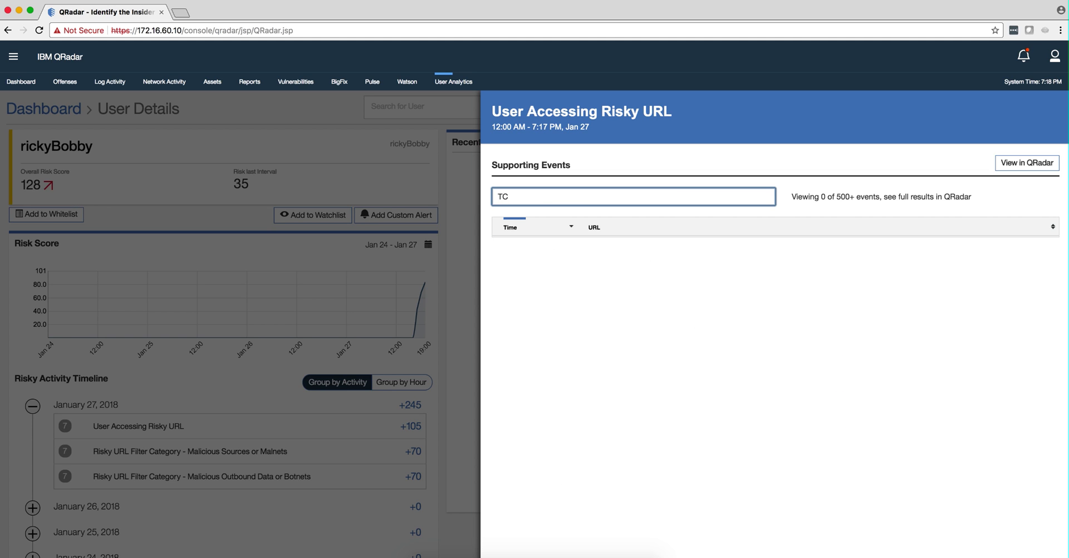
{"action": "type", "text": "P"}
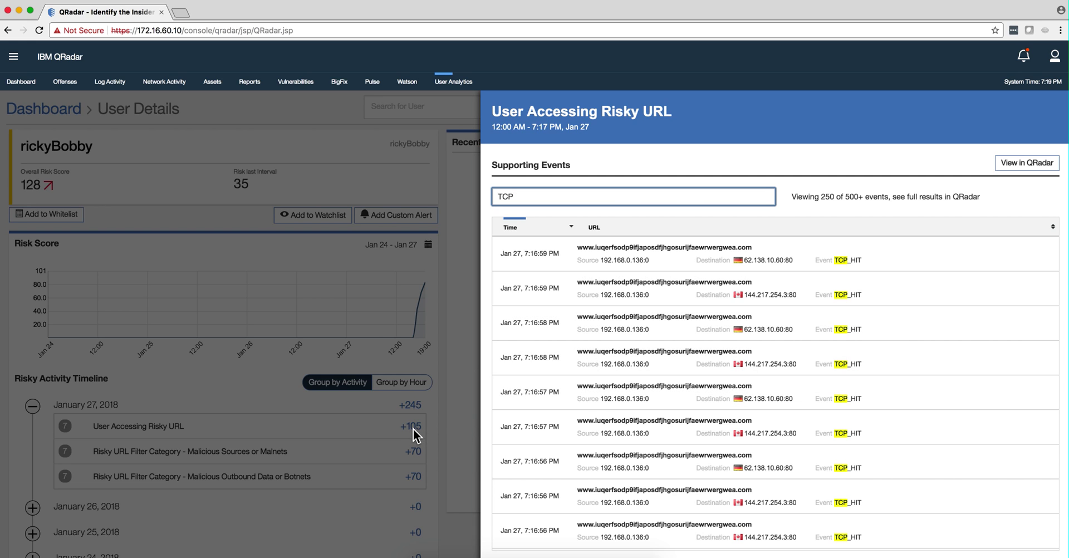
{"action": "scroll", "coordinate": [609, 335], "scroll_direction": "down", "scroll_amount": 3}
{"action": "scroll", "coordinate": [609, 335], "scroll_direction": "down", "scroll_amount": 1}
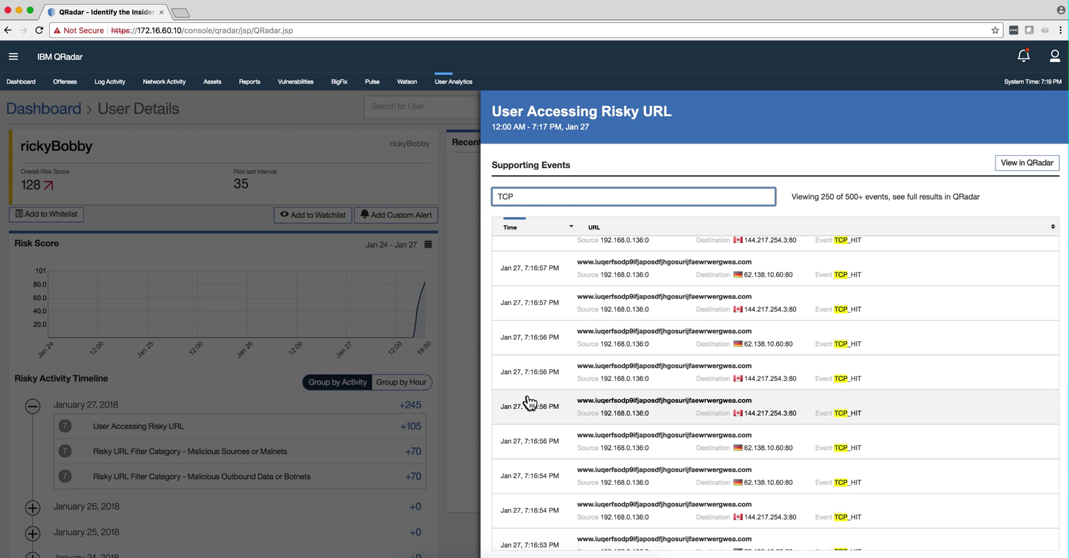
{"action": "scroll", "coordinate": [524, 401], "scroll_direction": "up", "scroll_amount": 5}
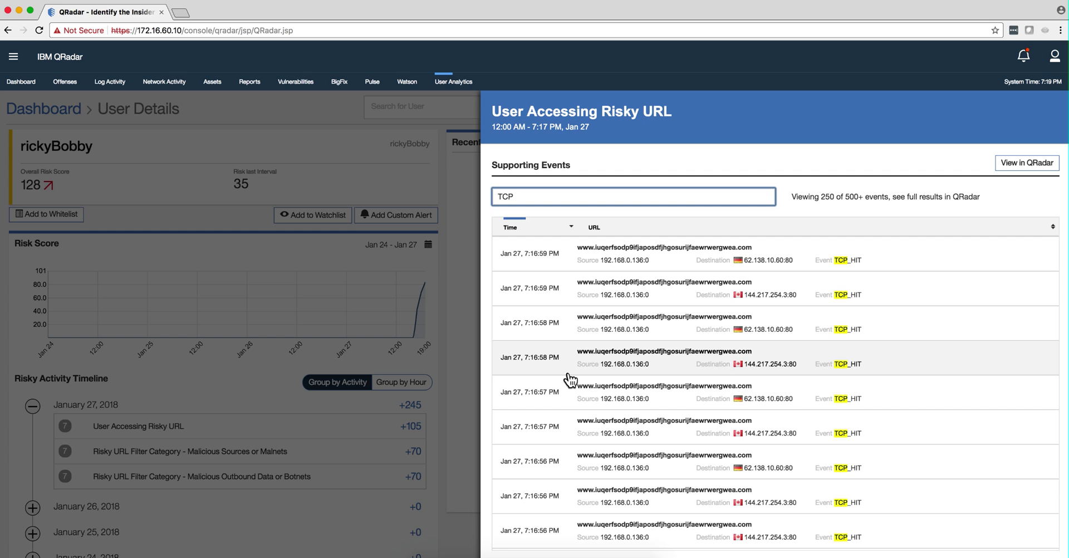
{"action": "left_click", "coordinate": [463, 269]}
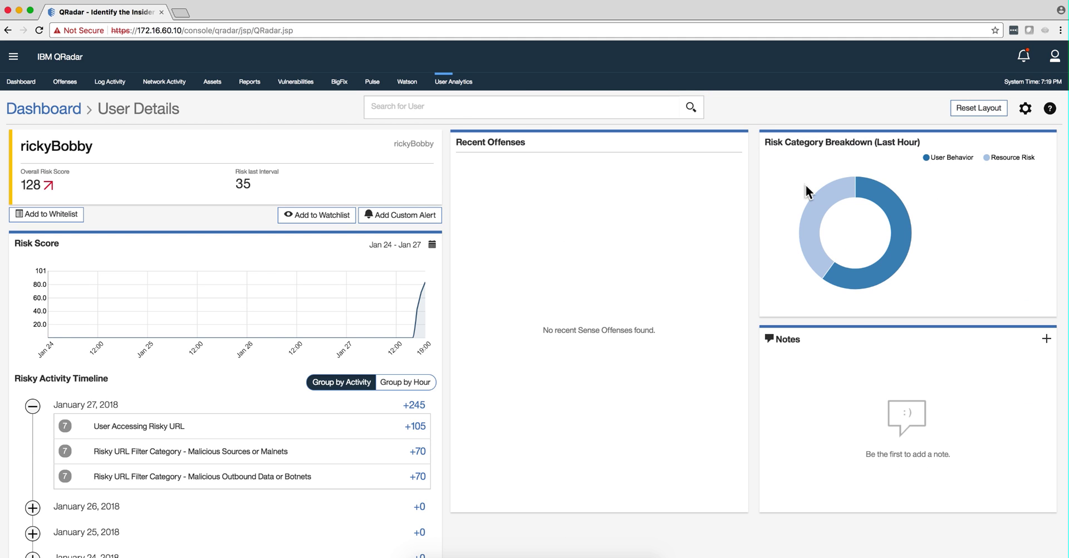
Drill down through Resource Risk to the Malicious Sources or Malnets events and inspect the second event's details and payload.
{"action": "mouse_move", "coordinate": [819, 198]}
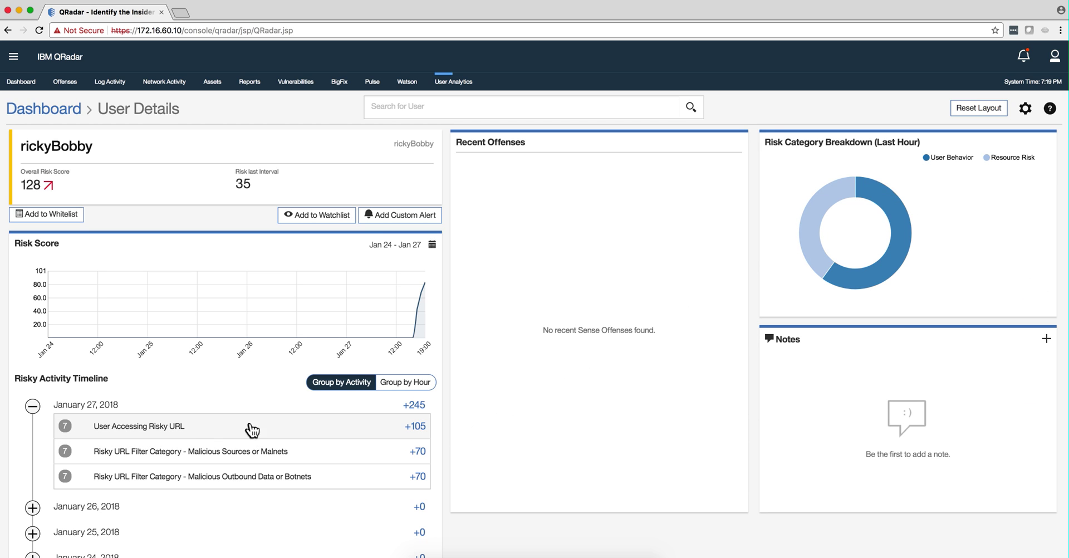
{"action": "left_click", "coordinate": [827, 201]}
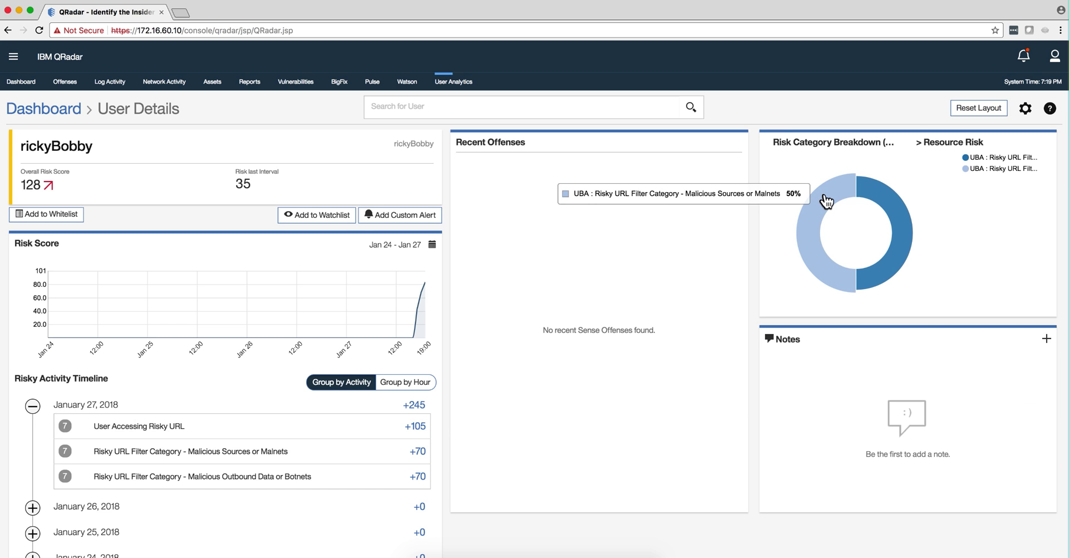
{"action": "left_click", "coordinate": [825, 194]}
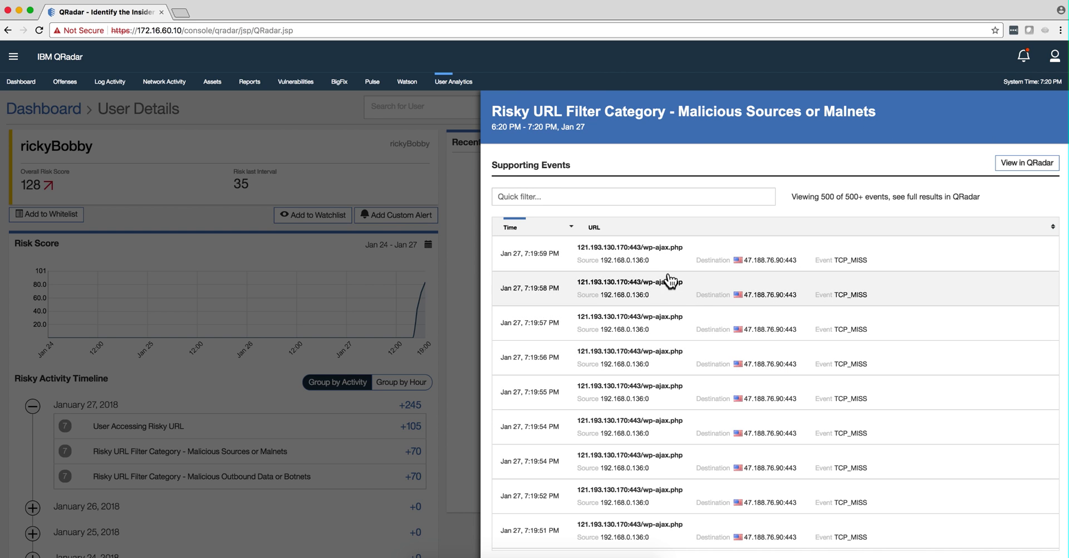
{"action": "left_click", "coordinate": [607, 289]}
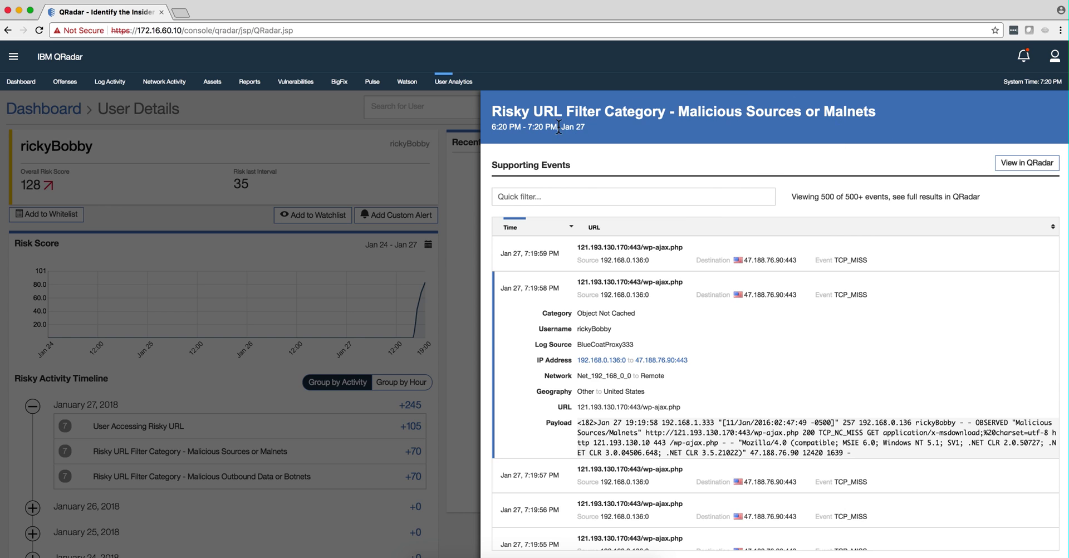
{"action": "left_click", "coordinate": [462, 182]}
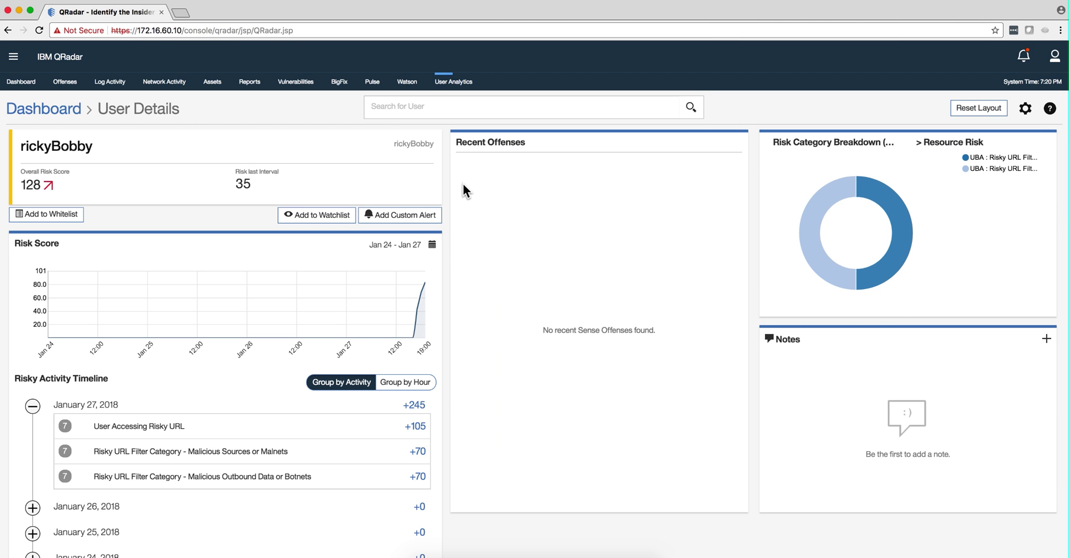
View the user's general activity events for the January 27, 6:00 PM point of the risk score chart.
{"action": "mouse_move", "coordinate": [422, 327]}
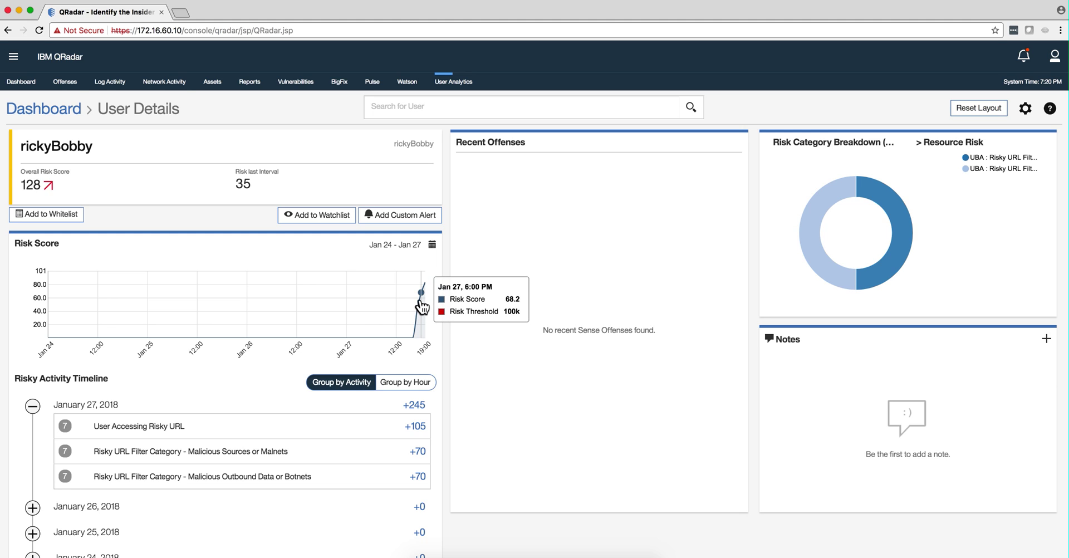
{"action": "left_click", "coordinate": [422, 297]}
{"action": "left_click", "coordinate": [421, 297]}
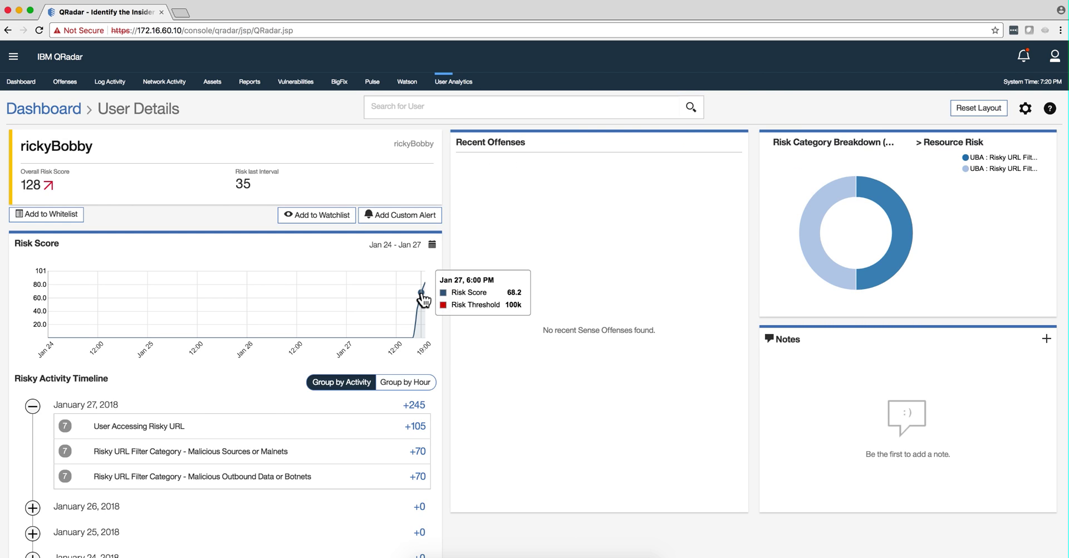
{"action": "left_click", "coordinate": [422, 296]}
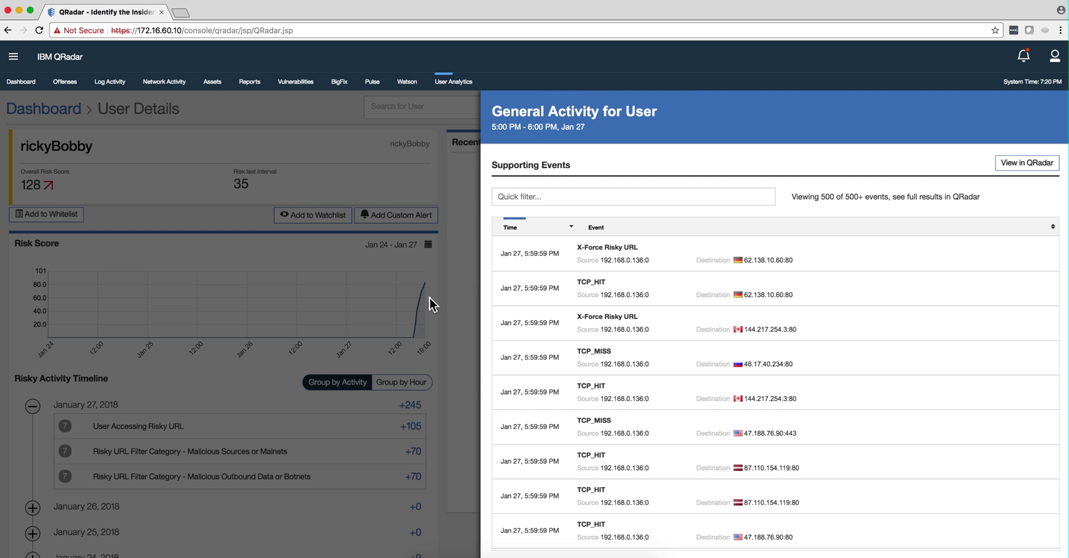
{"action": "left_click", "coordinate": [430, 246]}
Set the risk score date range to 01/26/2018 through 01/27/2018.
{"action": "left_click", "coordinate": [432, 245]}
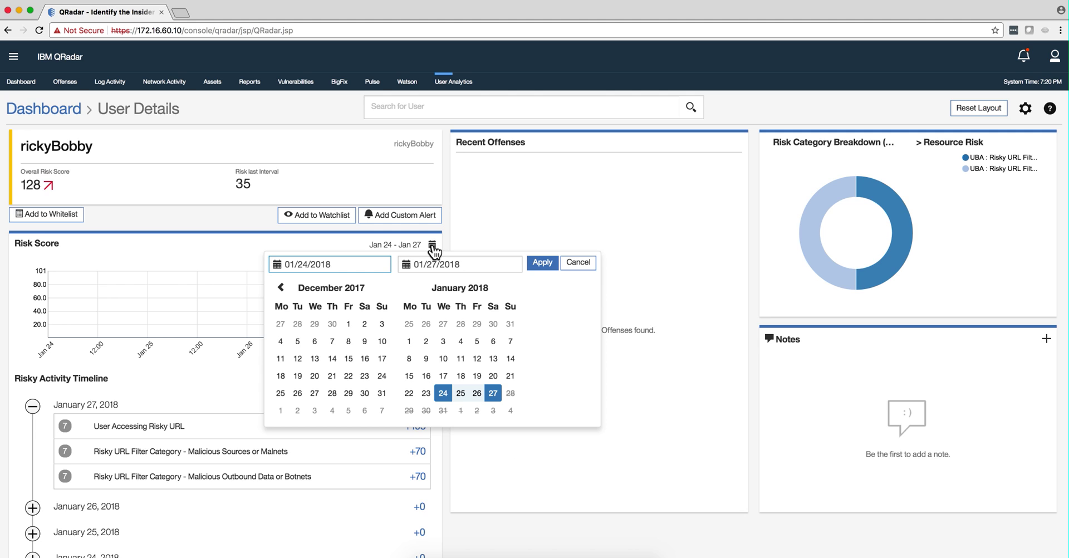
{"action": "left_click", "coordinate": [448, 392]}
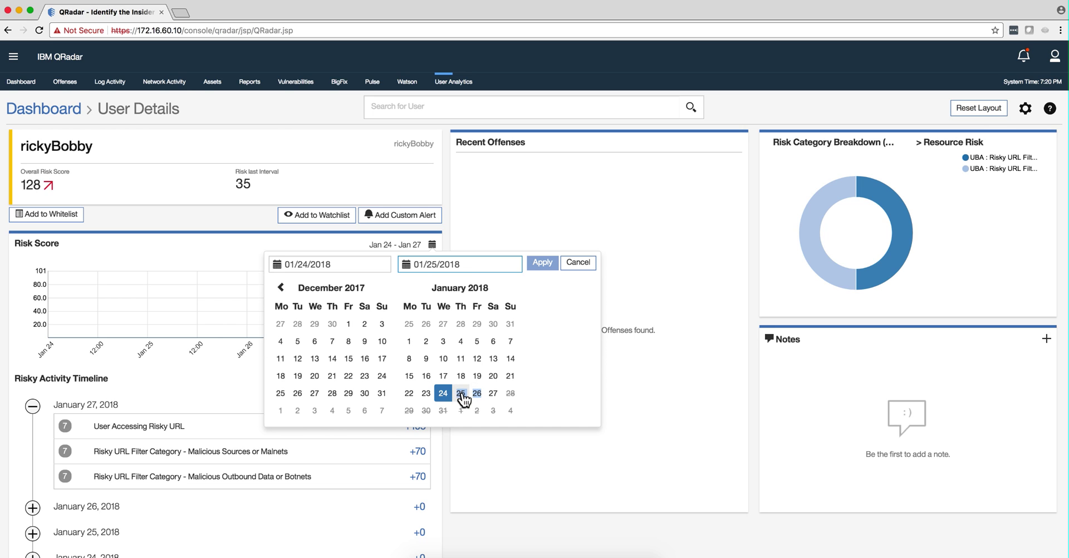
{"action": "left_click", "coordinate": [461, 393]}
{"action": "left_click", "coordinate": [477, 393]}
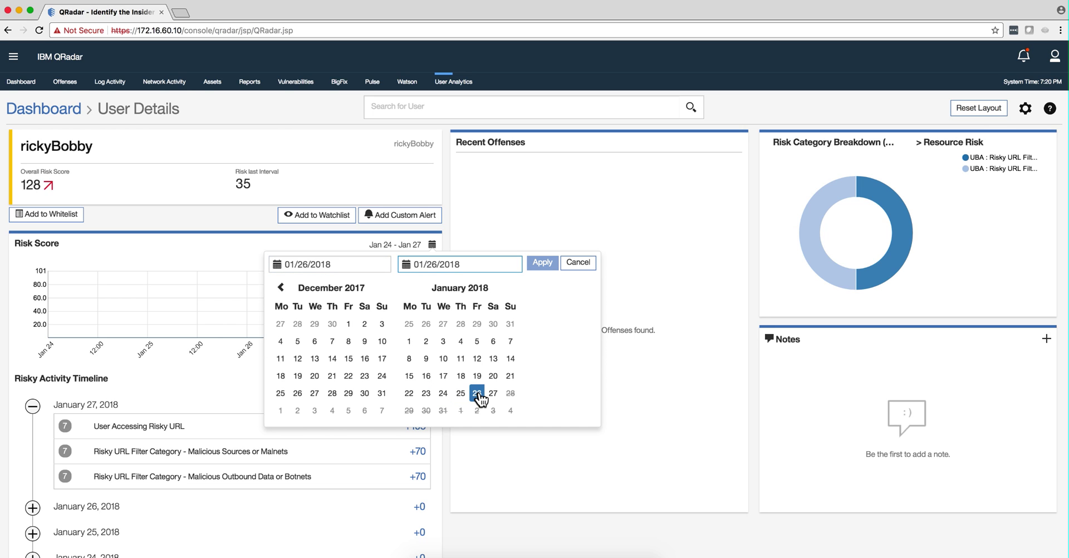
{"action": "left_click", "coordinate": [493, 394]}
{"action": "left_click", "coordinate": [477, 393]}
{"action": "left_click", "coordinate": [494, 394]}
{"action": "left_click", "coordinate": [541, 262]}
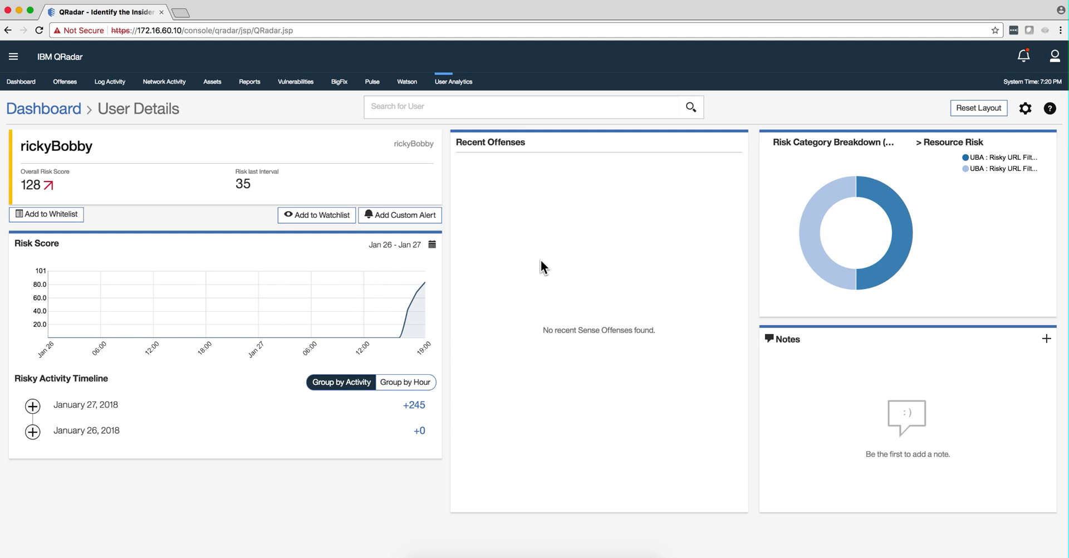
View the January 27, 2018 Malicious Outbound Data or Botnets events in the full QRadar event list and examine the complete search query.
{"action": "left_click", "coordinate": [34, 406]}
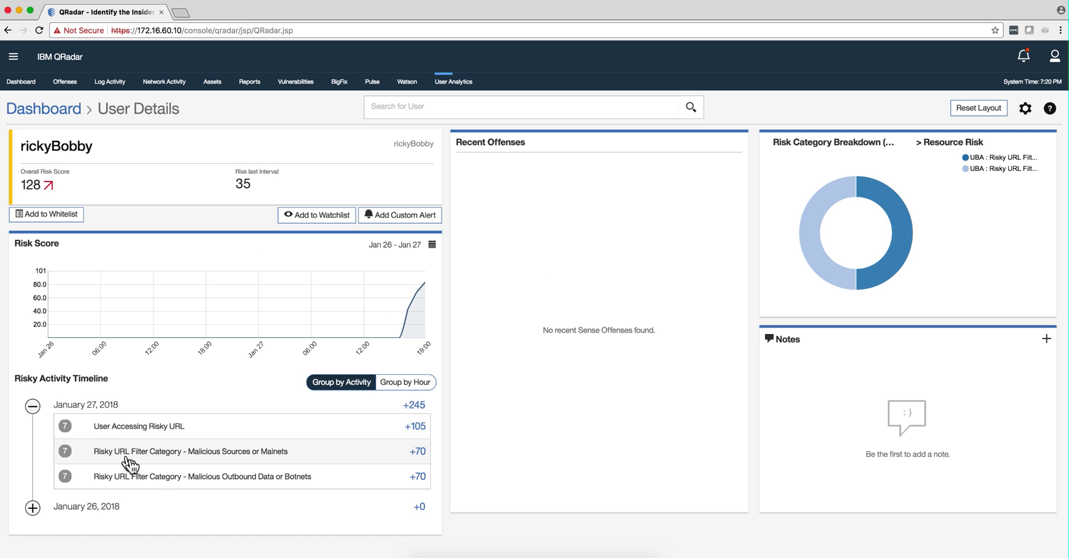
{"action": "left_click", "coordinate": [138, 478]}
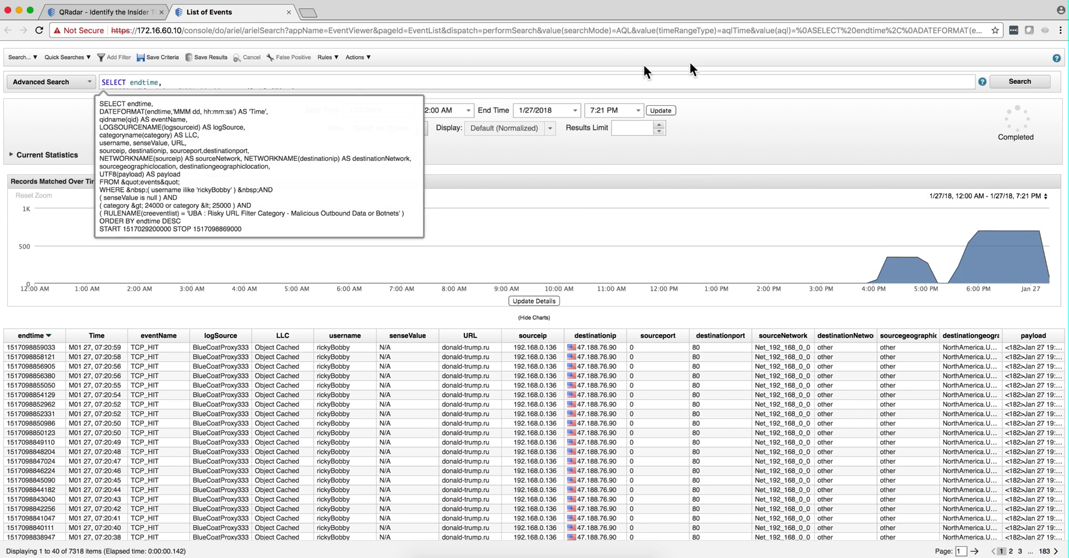
{"action": "left_click", "coordinate": [968, 82]}
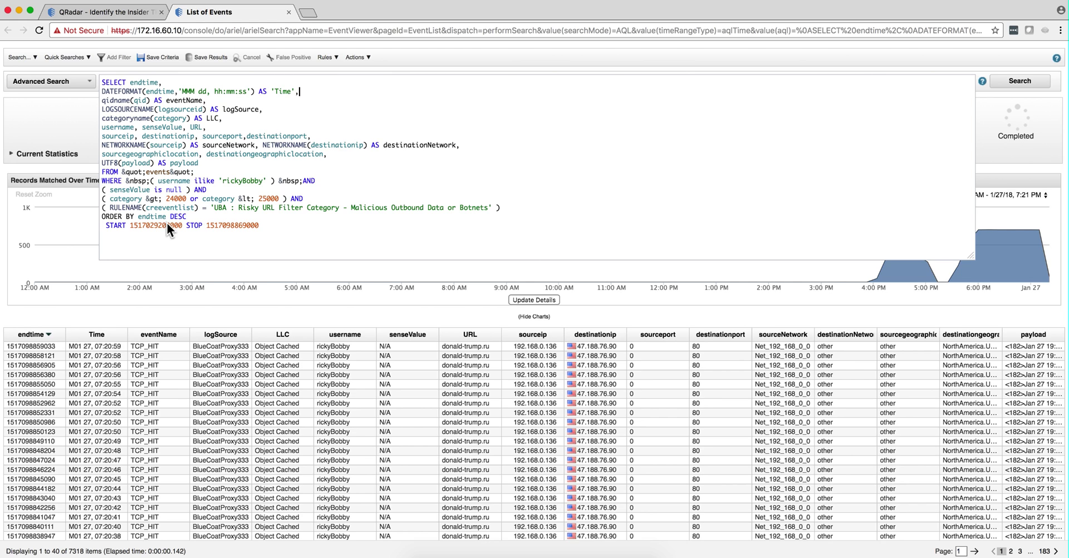
{"action": "key", "text": "super+w"}
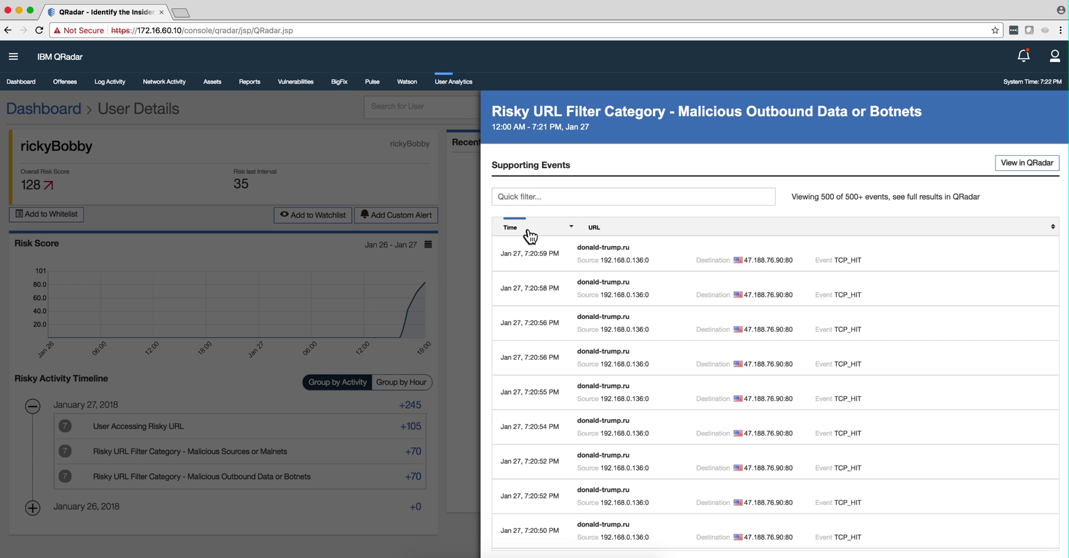
Sort the Malicious Outbound Data or Botnets supporting events by URL and return to the user details.
{"action": "left_click", "coordinate": [574, 228]}
{"action": "left_click", "coordinate": [598, 228]}
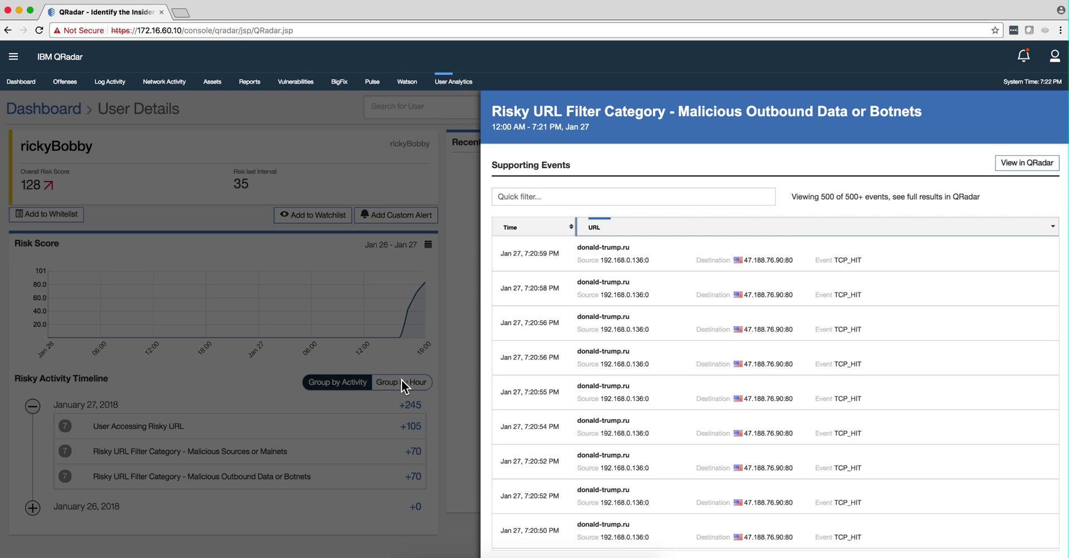
{"action": "left_click", "coordinate": [469, 173]}
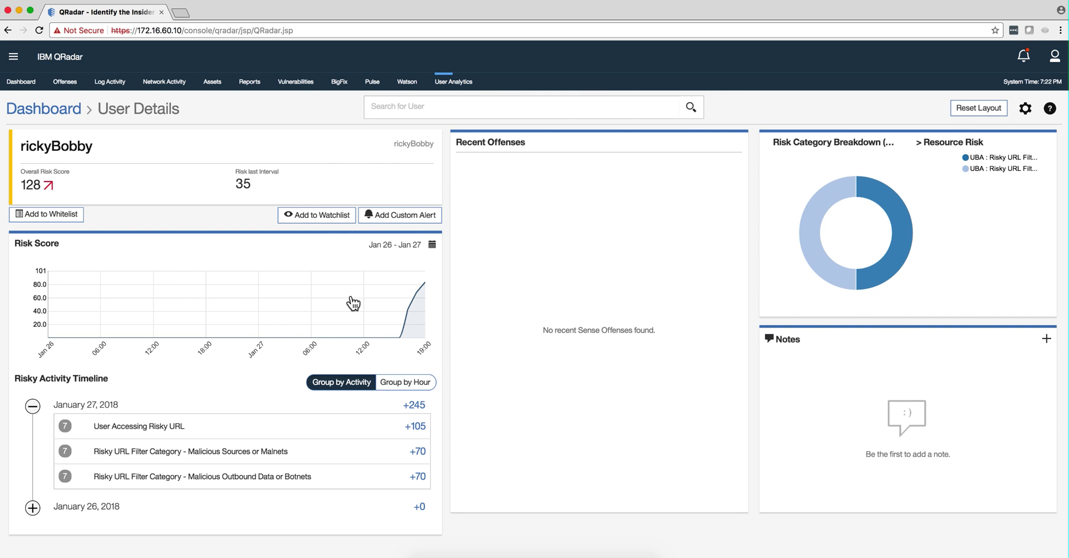
Examine the January 27, 2018 User Accessing Risky URL supporting events sorted by URL and by time, and return to the user details.
{"action": "left_click", "coordinate": [152, 426]}
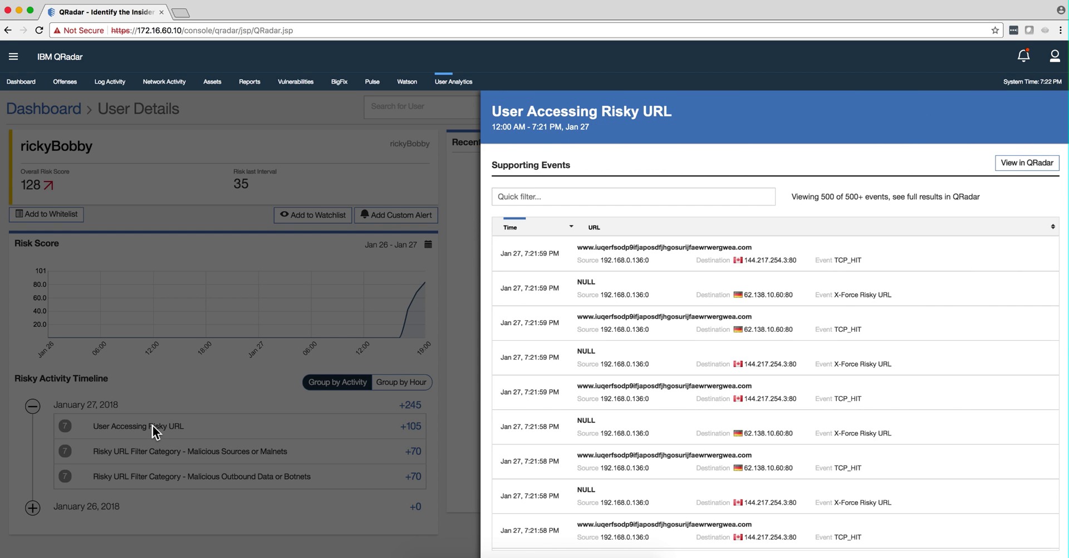
{"action": "left_click", "coordinate": [595, 231]}
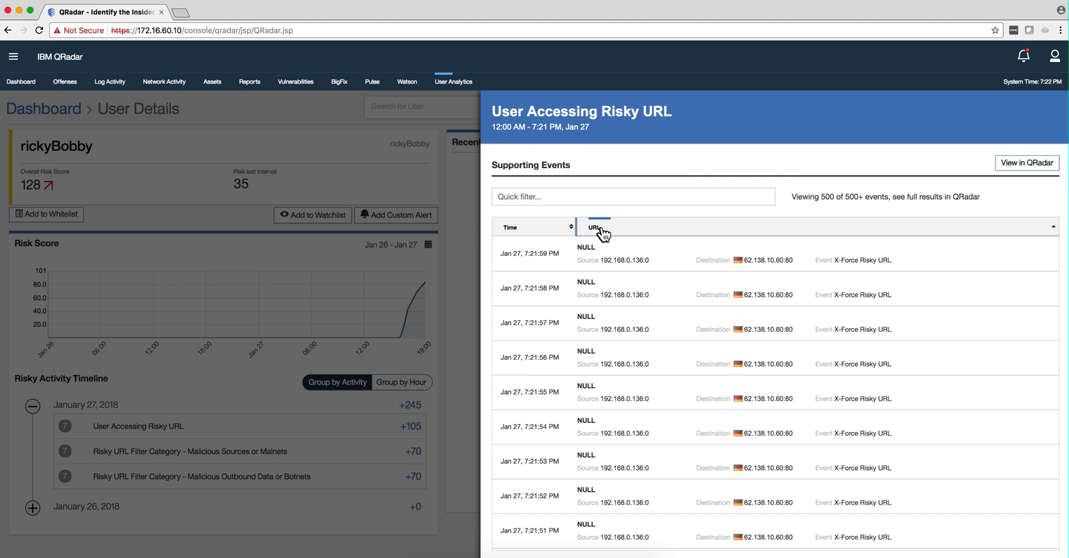
{"action": "left_click", "coordinate": [529, 233]}
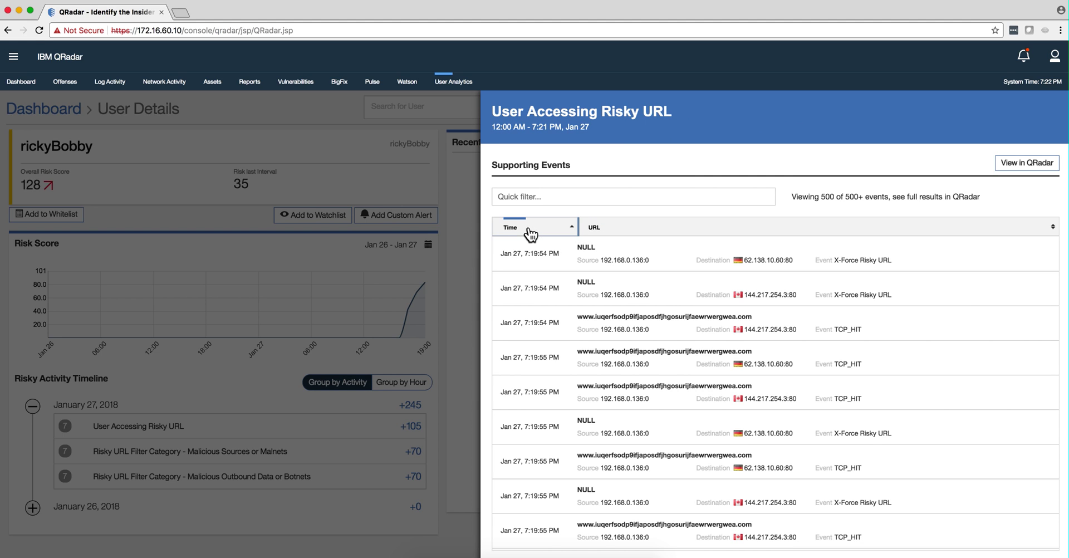
{"action": "left_click", "coordinate": [530, 234]}
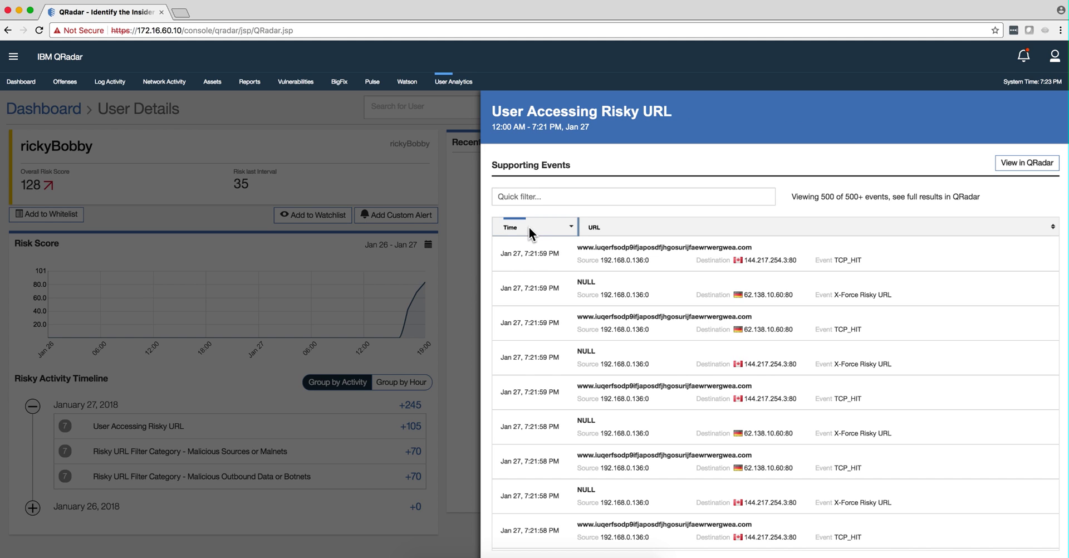
{"action": "left_click", "coordinate": [469, 231]}
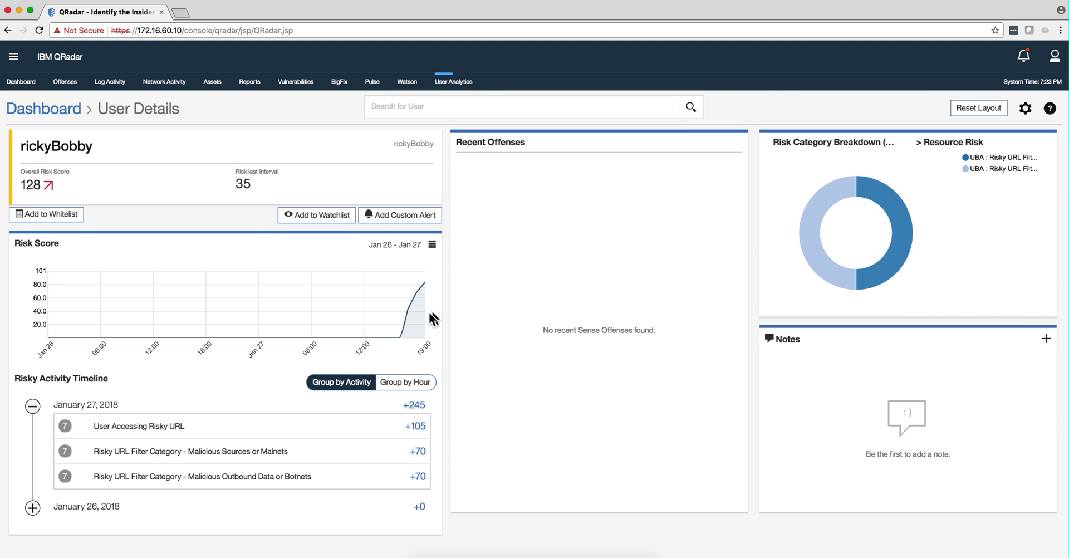
Download the User Behavior Analytics log files from Help and Support and view all error messages in the logs.
{"action": "mouse_move", "coordinate": [419, 311]}
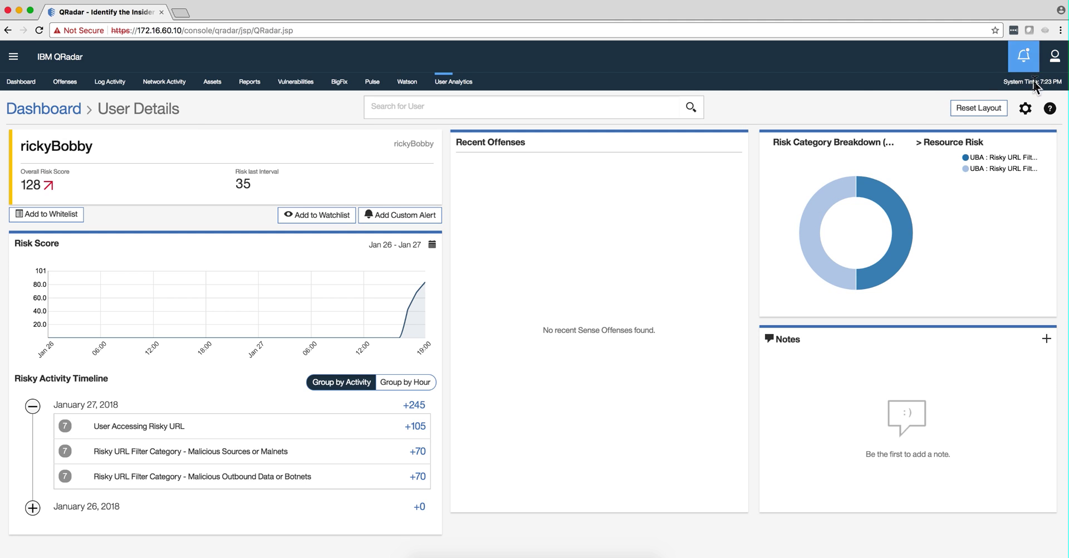
{"action": "left_click", "coordinate": [1051, 110]}
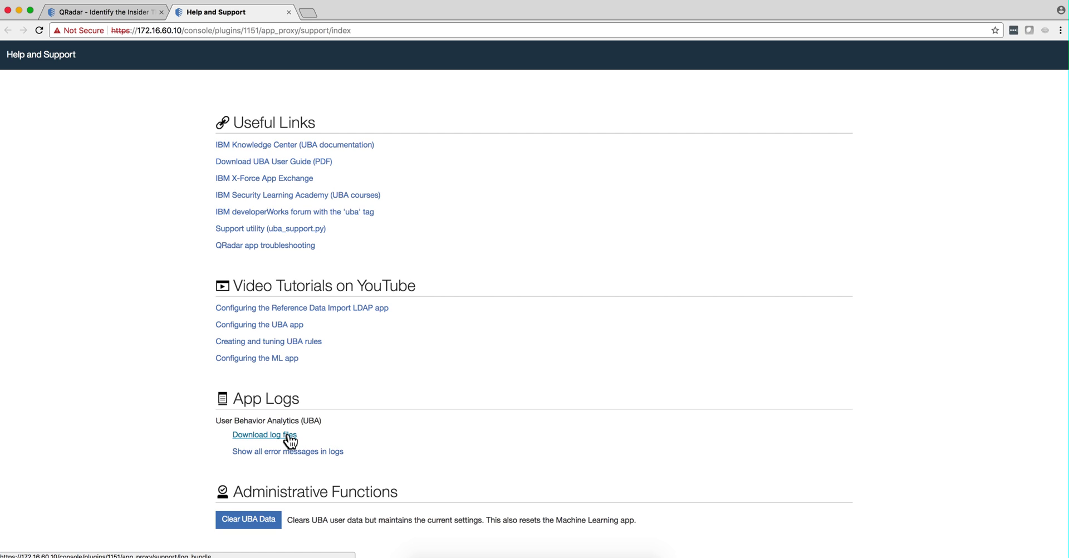
{"action": "left_click", "coordinate": [292, 435]}
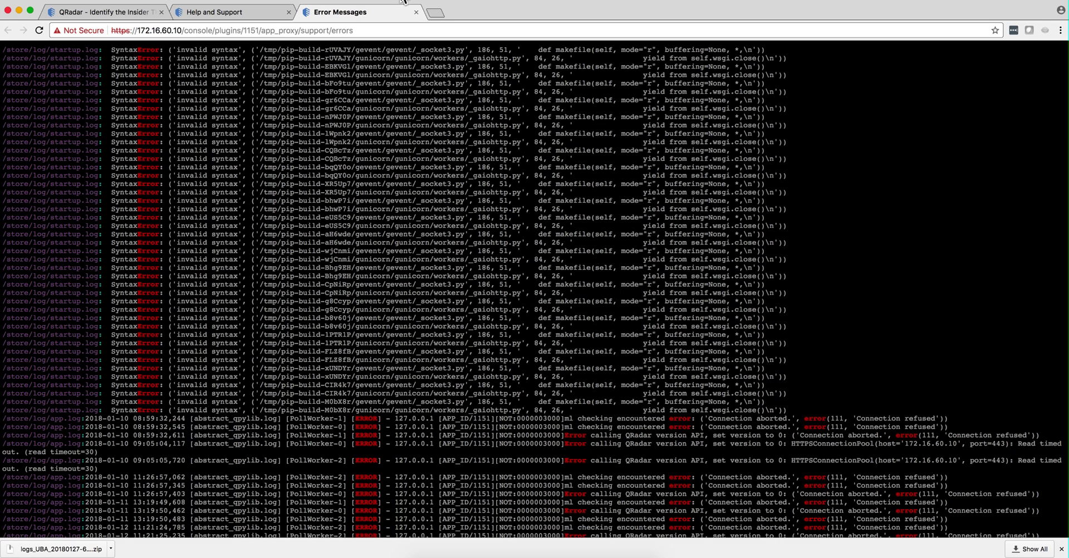
{"action": "left_click", "coordinate": [416, 12]}
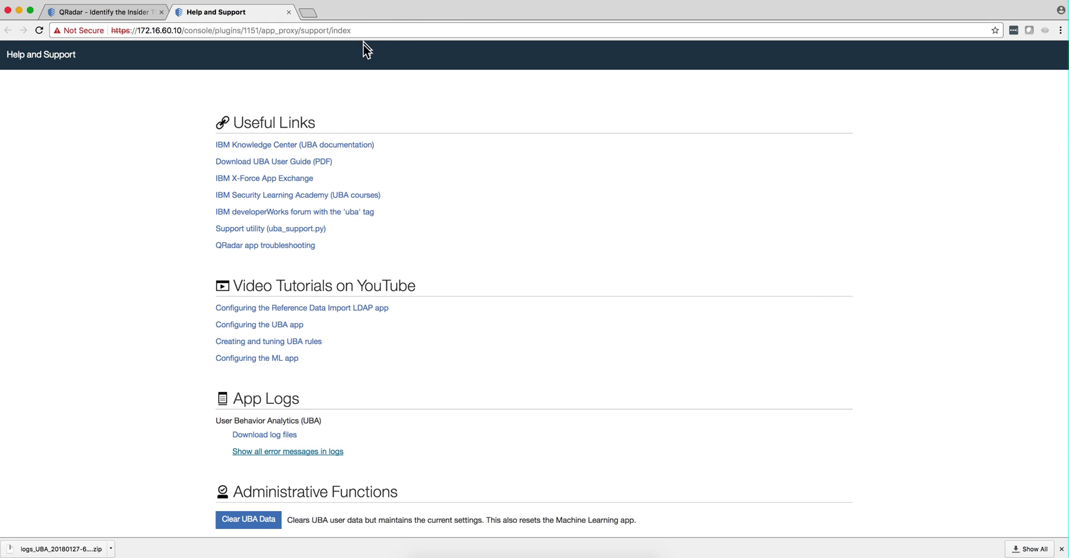
Start clearing the UBA data from the administrative functions and decline the confirmation.
{"action": "scroll", "coordinate": [205, 392], "scroll_direction": "down", "scroll_amount": 1}
{"action": "left_click", "coordinate": [265, 524]}
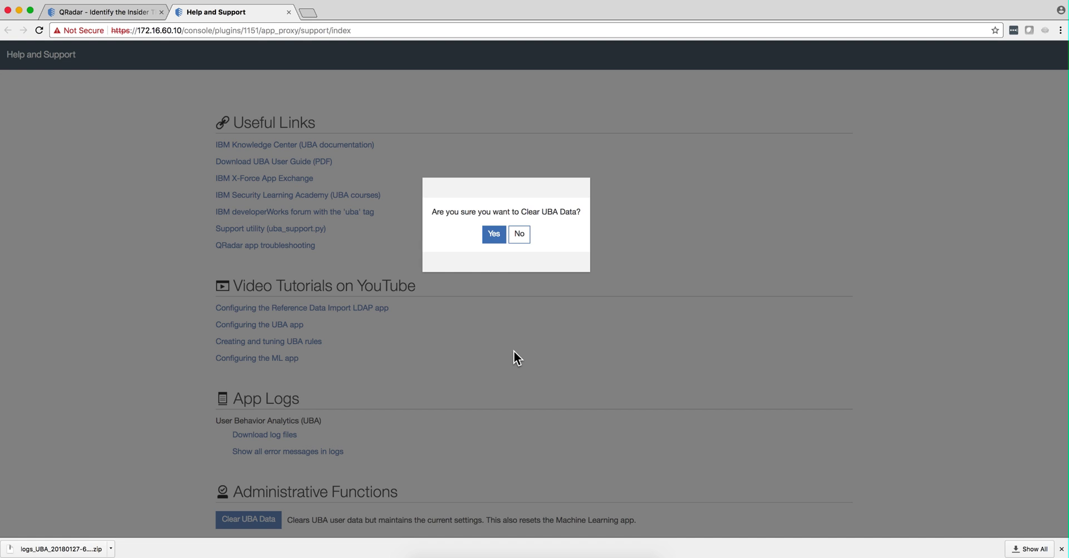
{"action": "left_click", "coordinate": [521, 235]}
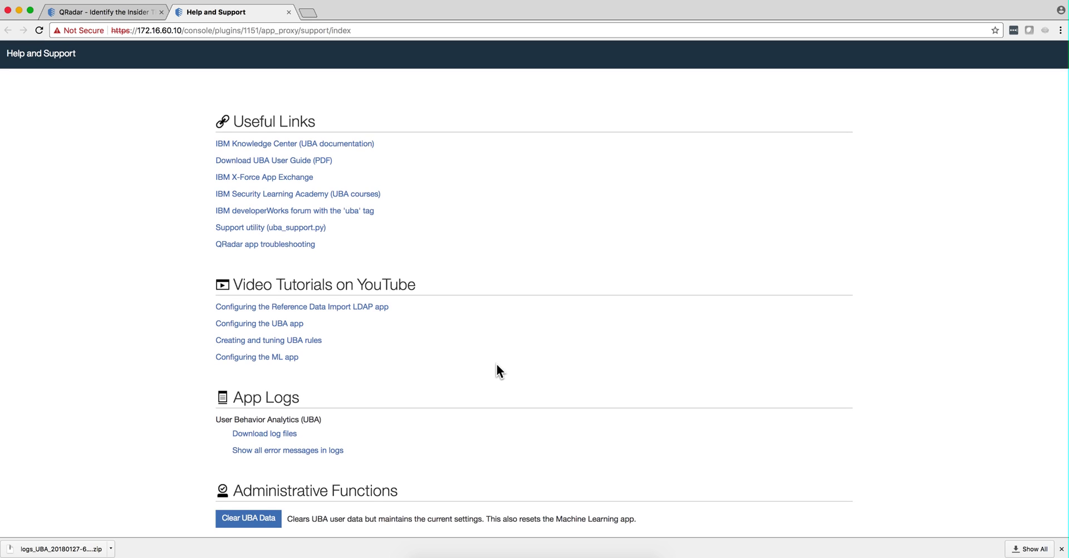